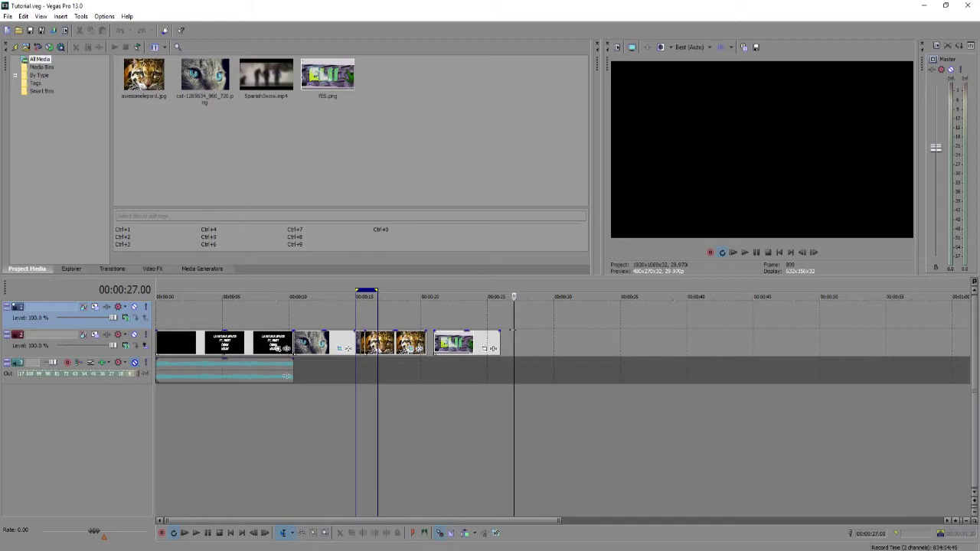
- Zoom the timeline around 7 seconds and scrub through the title card and opening video
left_click(553, 333)
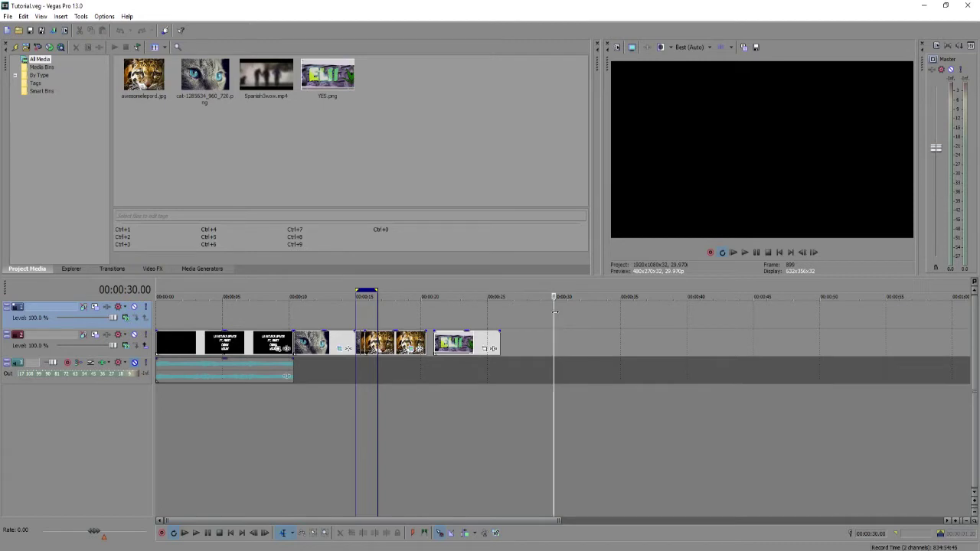
left_click(251, 310)
scroll(390, 333, "up", 5)
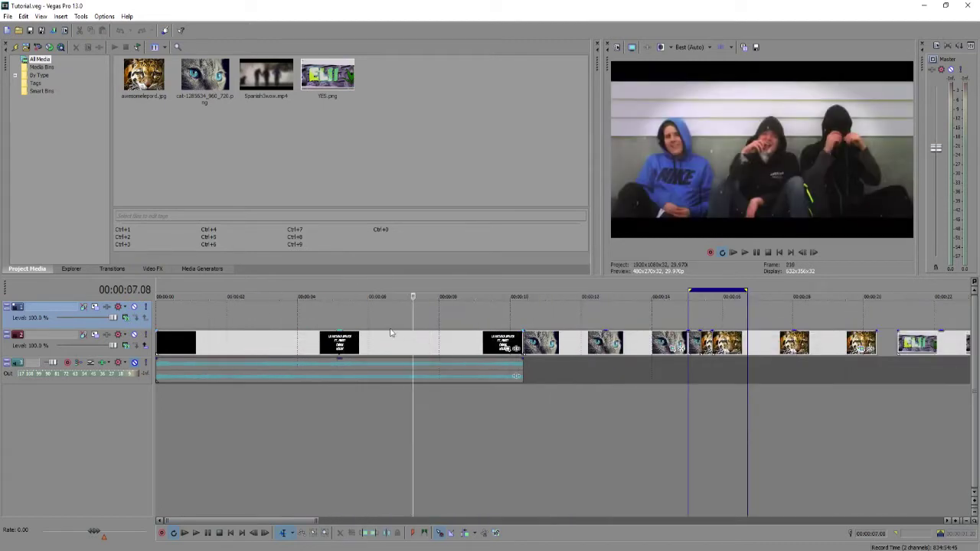
left_click_drag(412, 330, 330, 317)
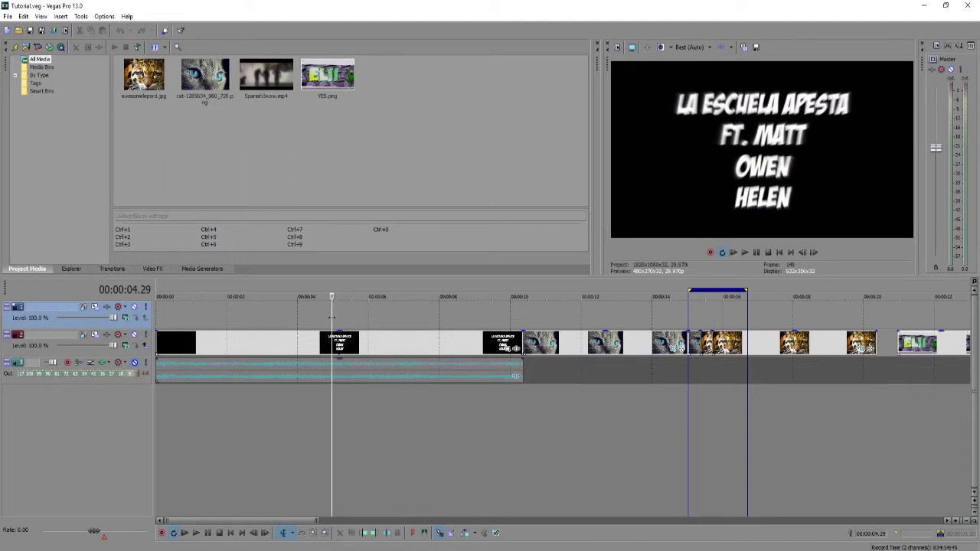
left_click_drag(331, 316, 178, 308)
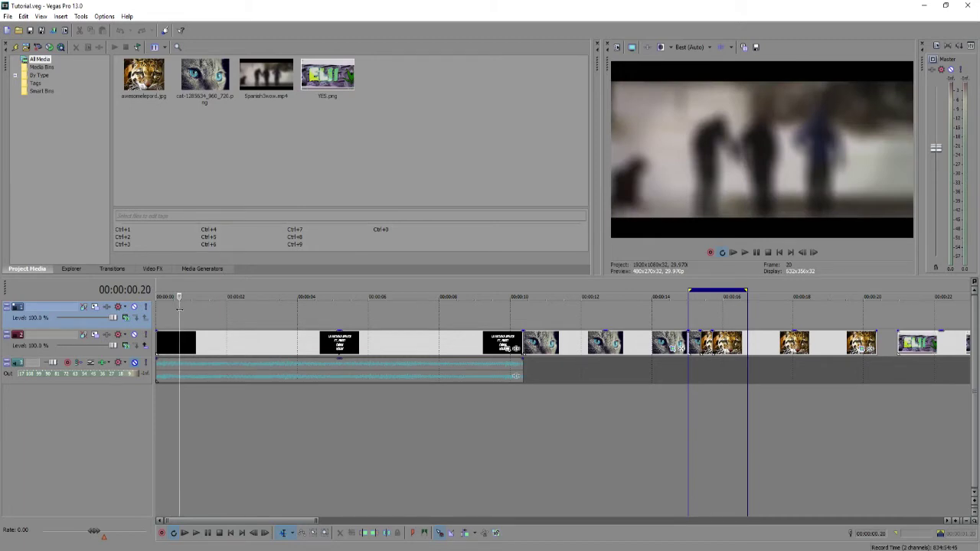
left_click_drag(178, 308, 277, 313)
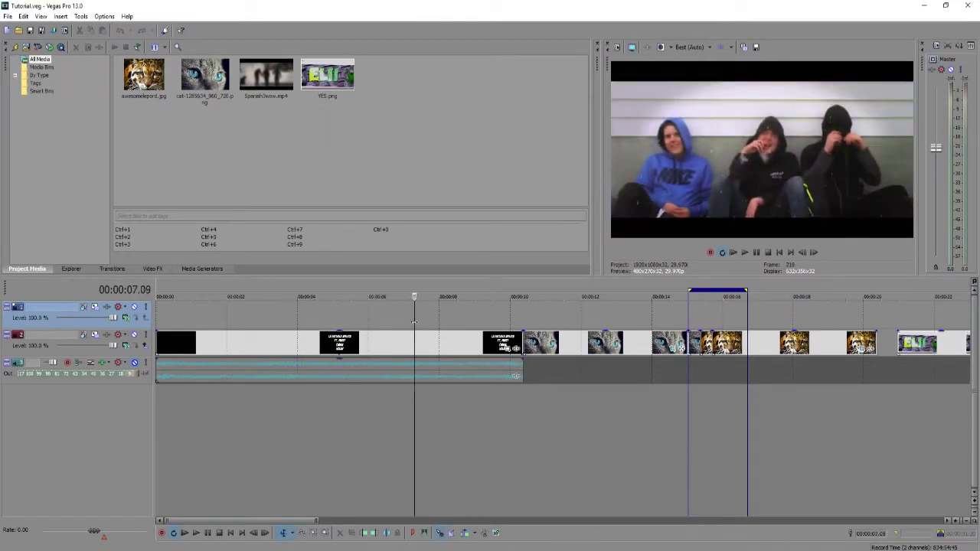
- Scrub from the title card into the video, ending on the last ELII logo clip near 23 seconds
left_click(389, 321)
scroll(515, 314, "up", 5)
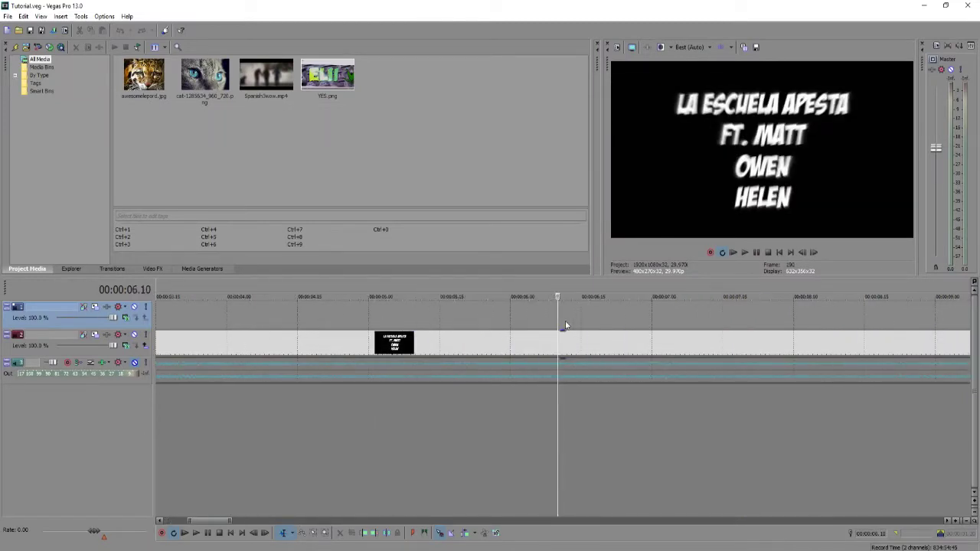
left_click_drag(558, 329, 647, 351)
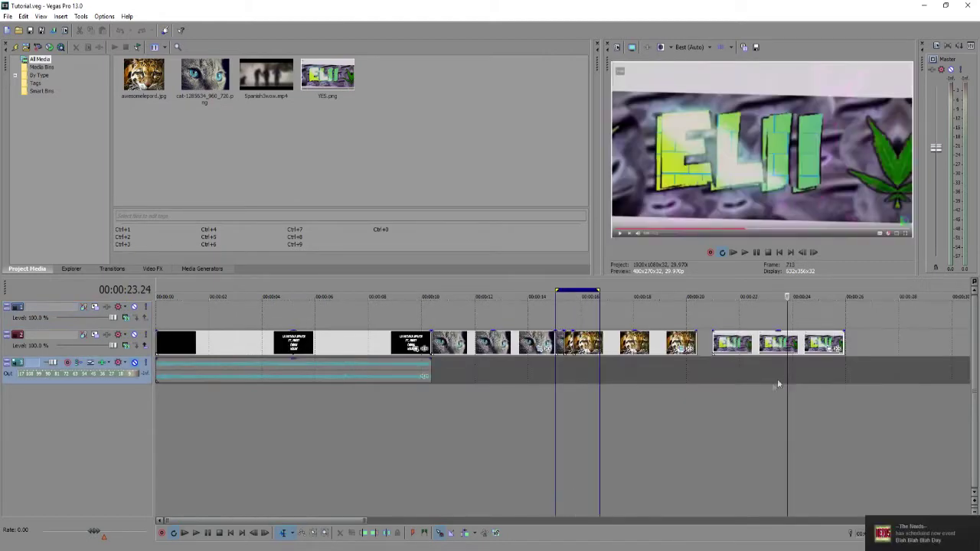
scroll(770, 387, "up", 3)
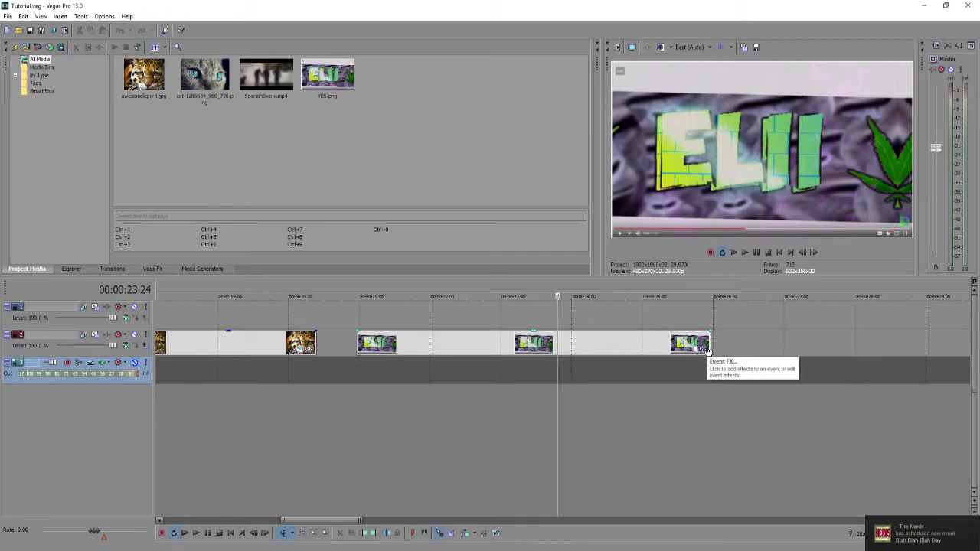
- Shrink the last YES.png clip's Pan/Crop frame to 521.2 × 293.9, centred on the logo's E
left_click(706, 349)
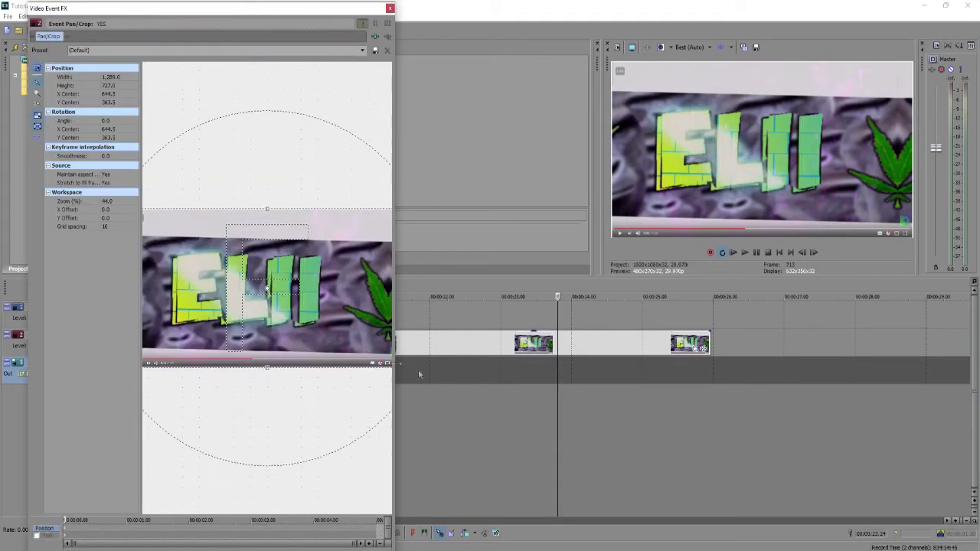
scroll(303, 337, "down", 2)
left_click_drag(368, 346, 240, 302)
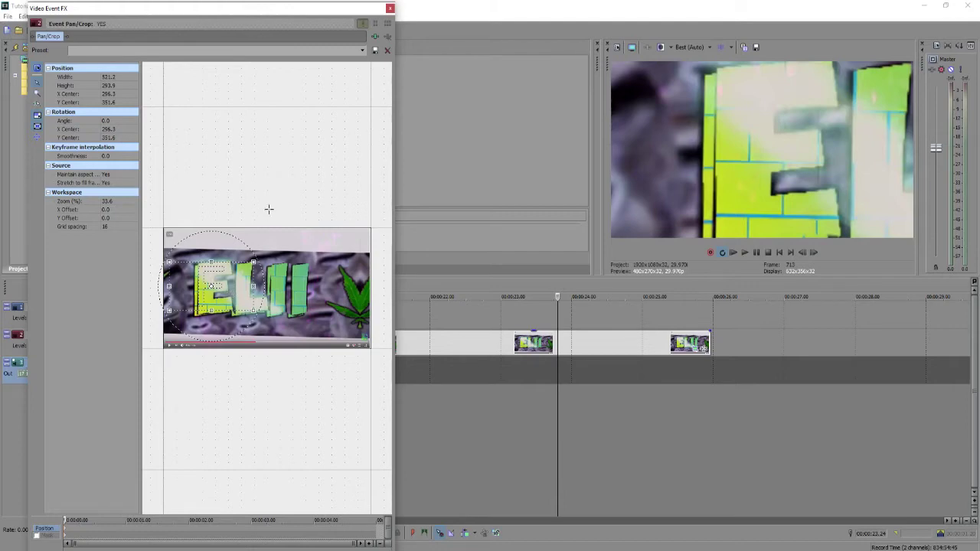
left_click(389, 8)
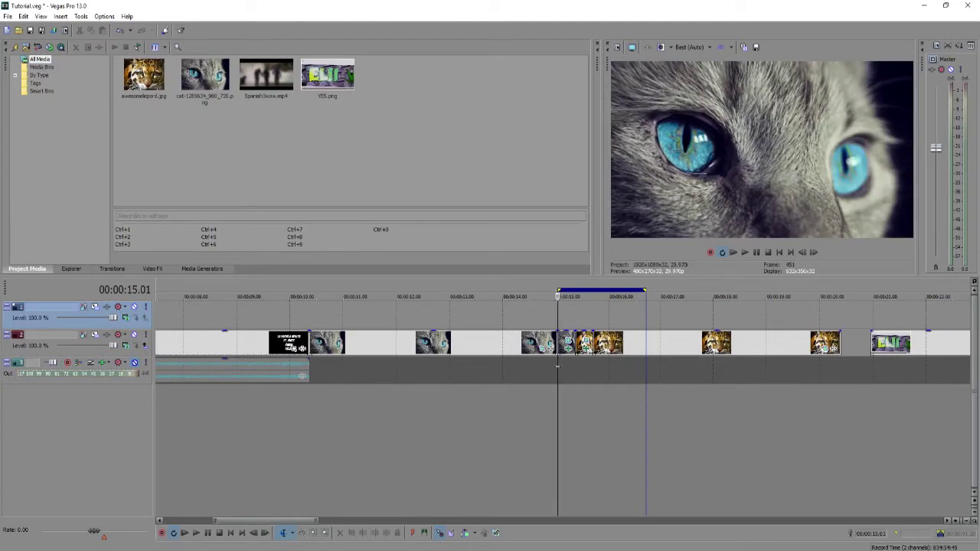
- Play the cat and leopard zoom section in the loop, check it from 16 seconds, then open rendering
key("space")
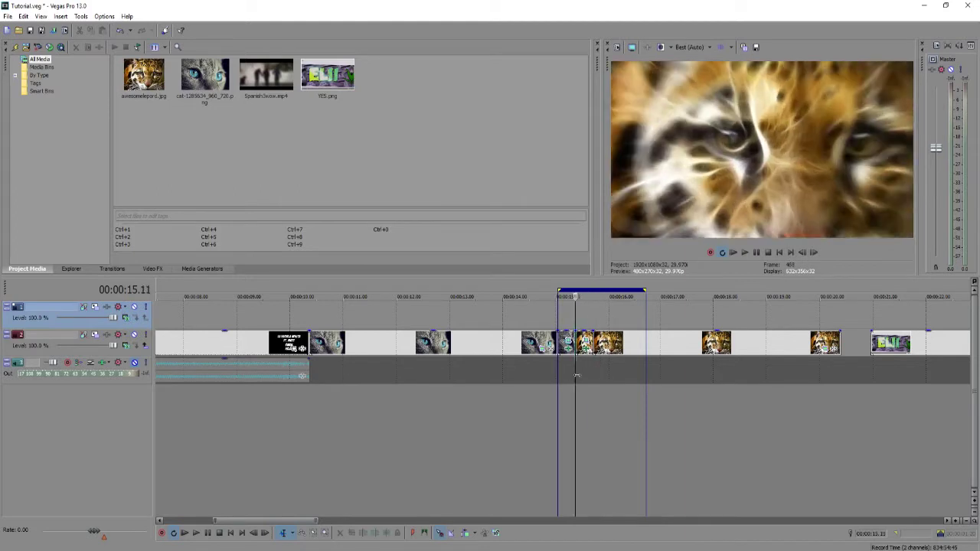
left_click(609, 373)
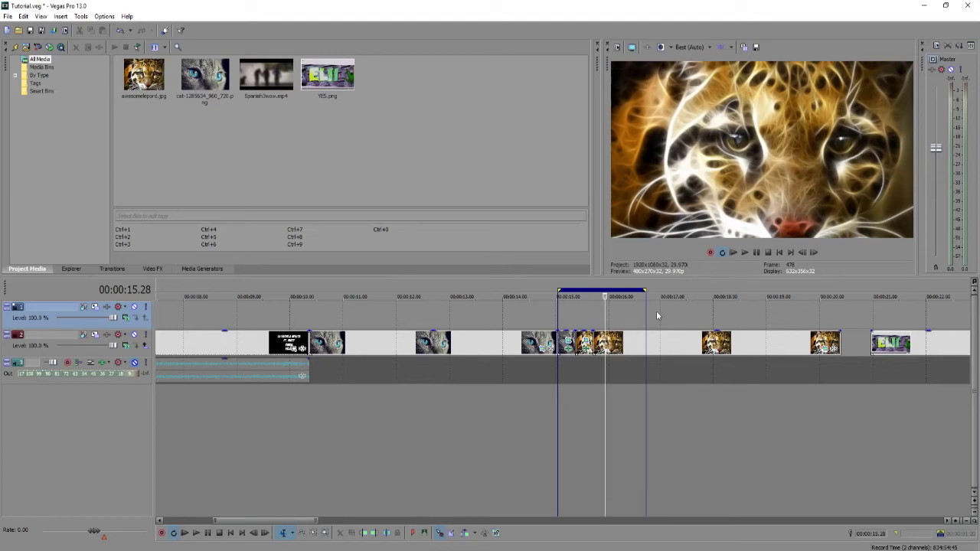
scroll(678, 331, "up", 2)
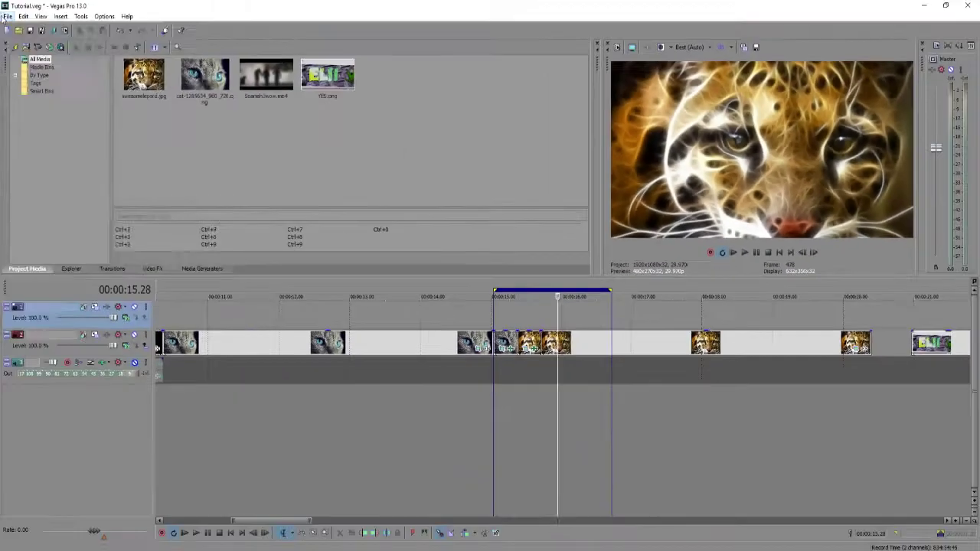
left_click(7, 16)
left_click(43, 93)
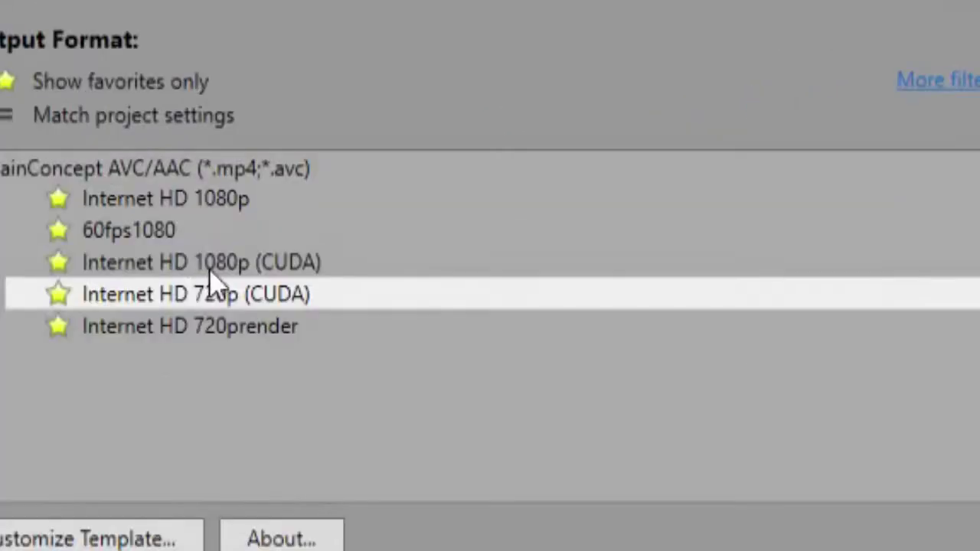
left_click(213, 267)
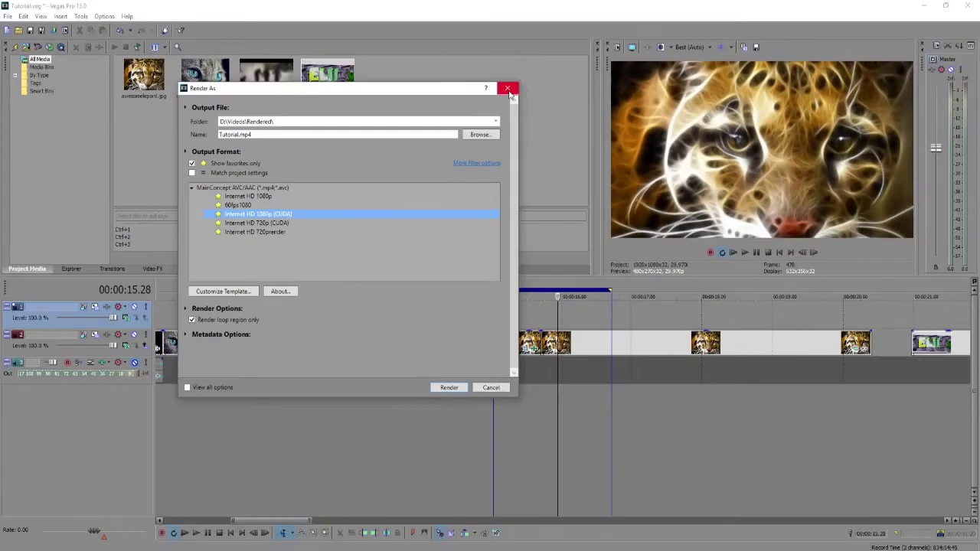
left_click(508, 89)
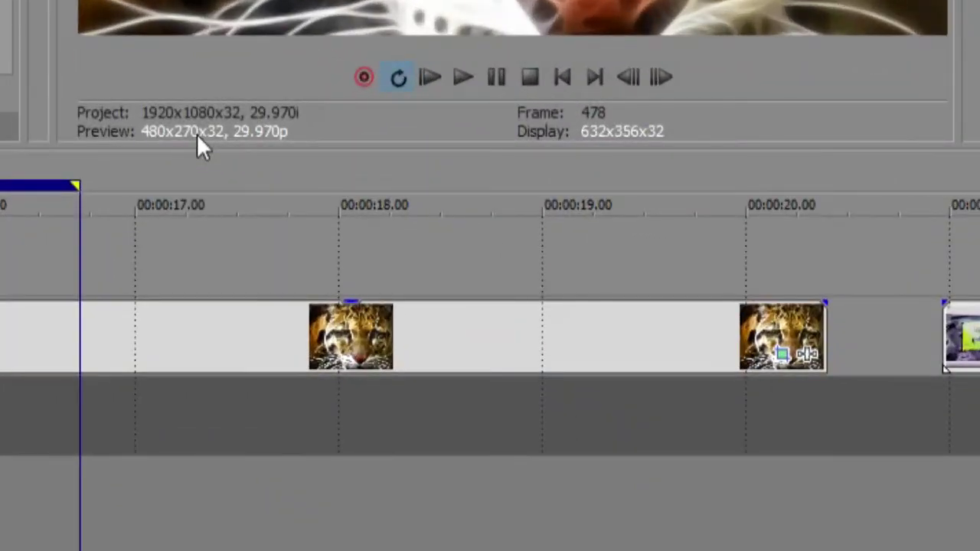
- Turn on Display at project size in Video Preview Preferences so the preview shows 1920x1080, then play
right_click(315, 128)
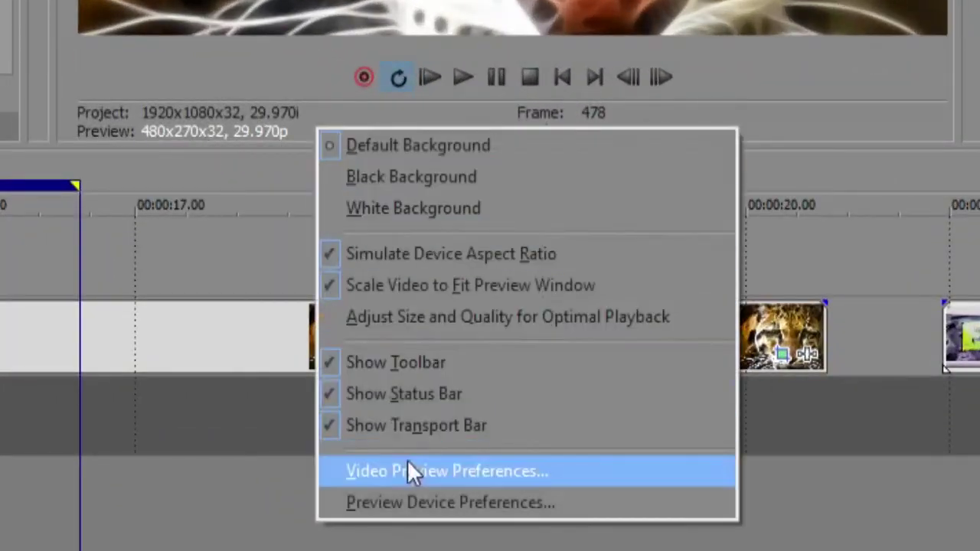
left_click(420, 505)
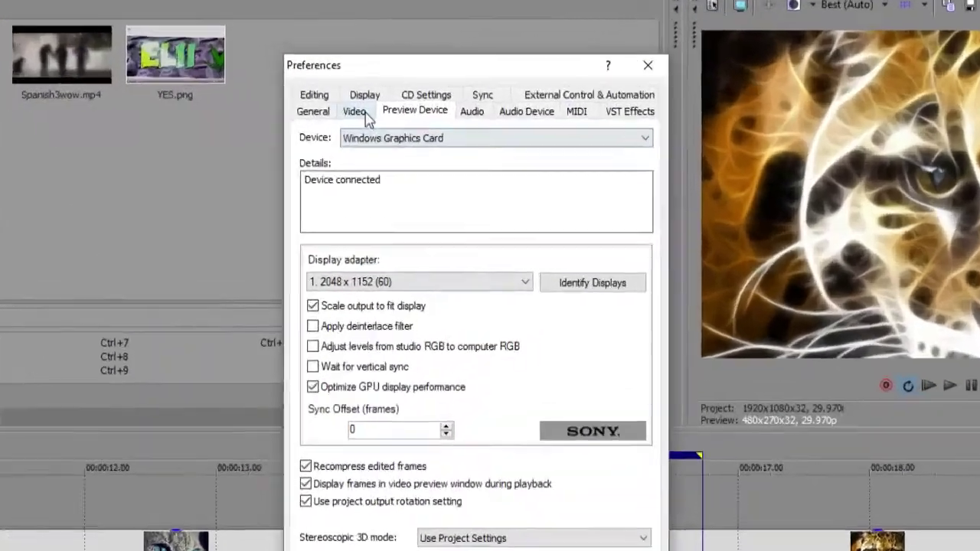
left_click(426, 104)
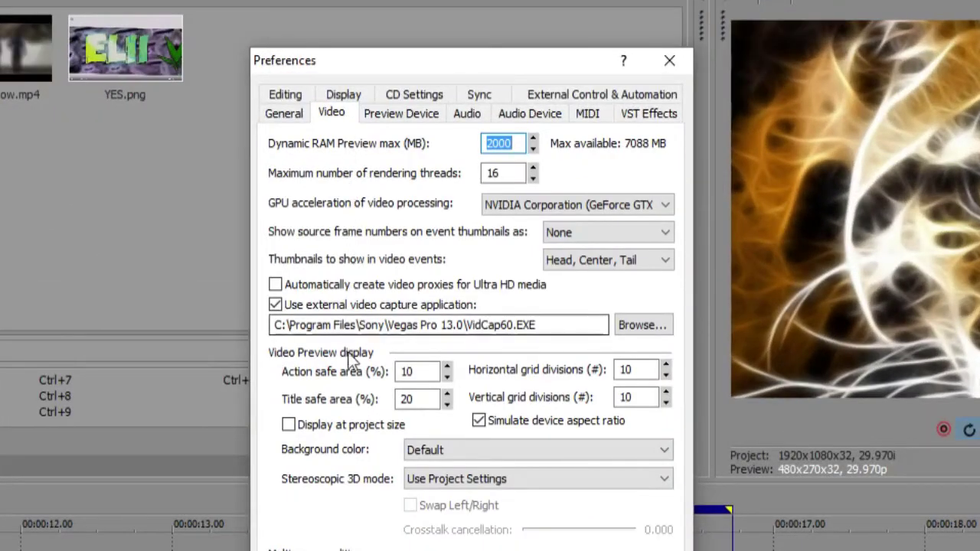
left_click(290, 426)
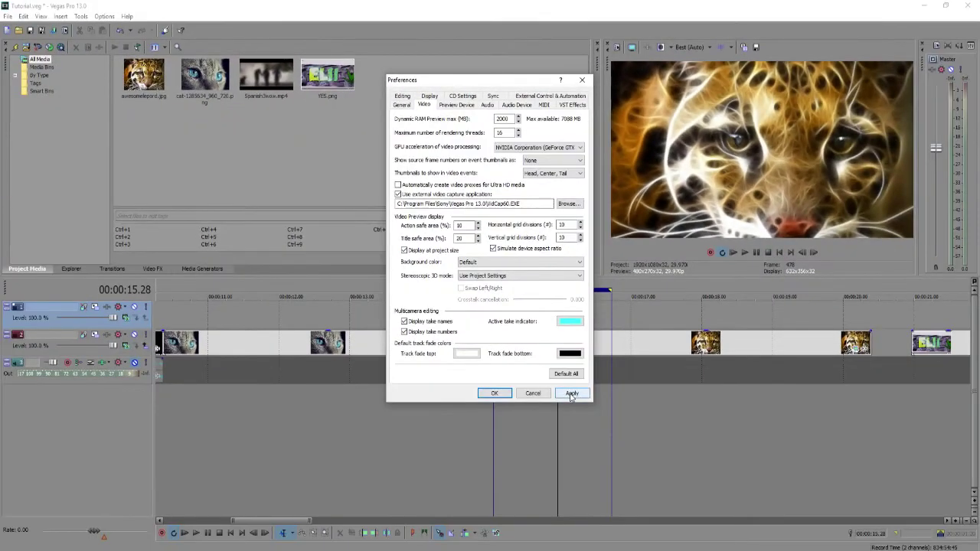
left_click(571, 395)
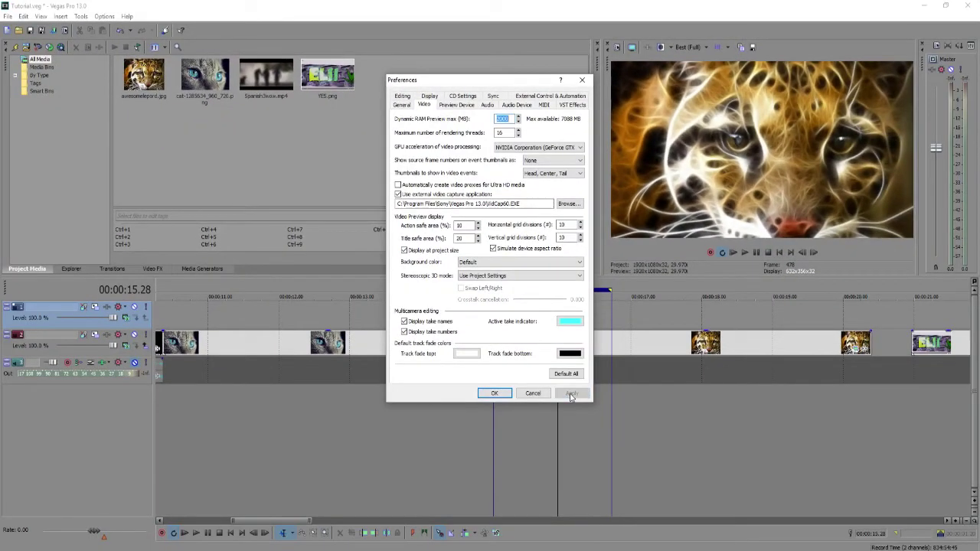
left_click(495, 393)
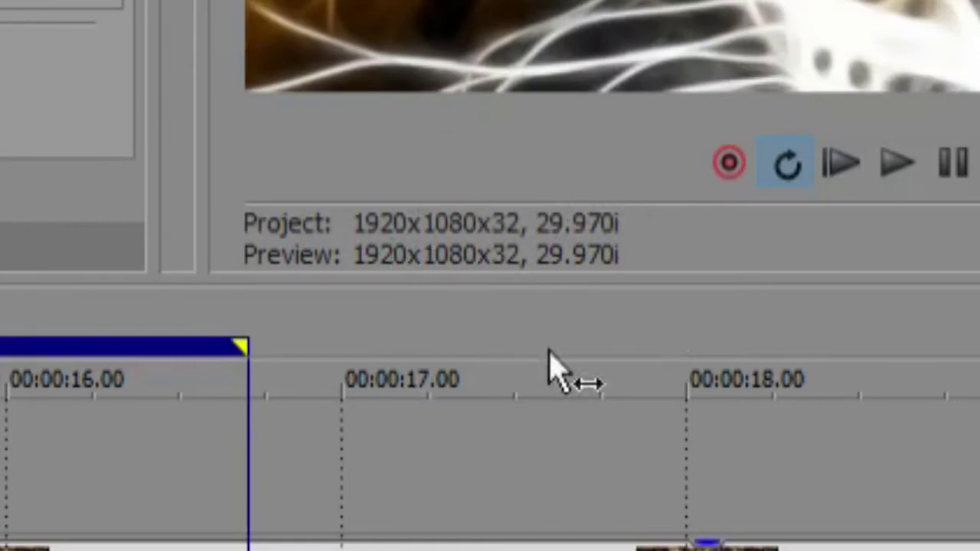
key("space")
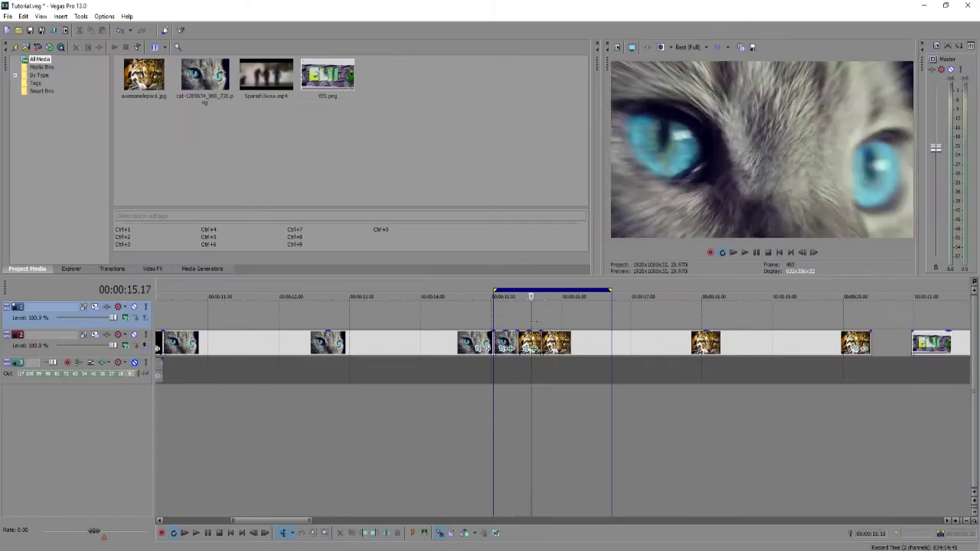
- From 00:00:15.05, render Tutorial.mp4 with Internet HD 1080p (CUDA), confirming the overwrite
left_click_drag(534, 321, 502, 322)
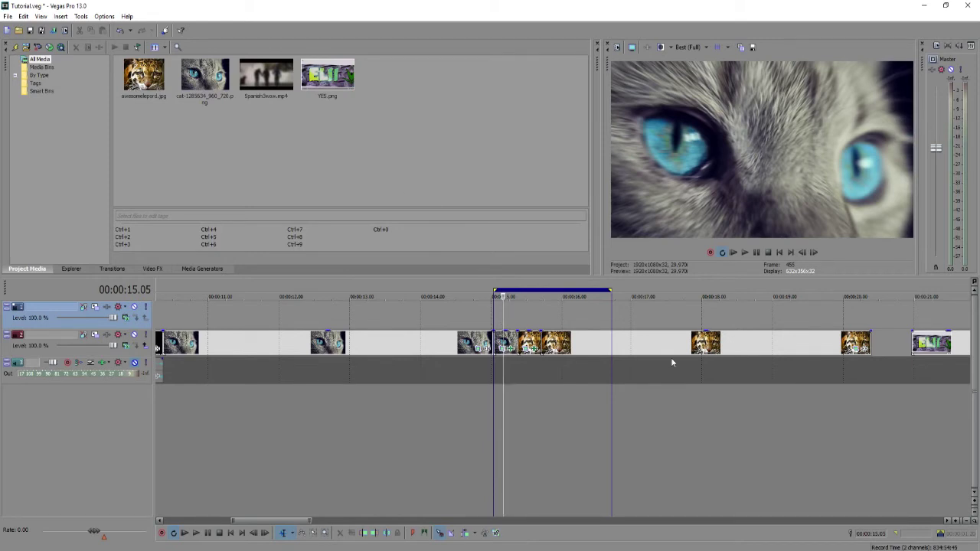
left_click(8, 16)
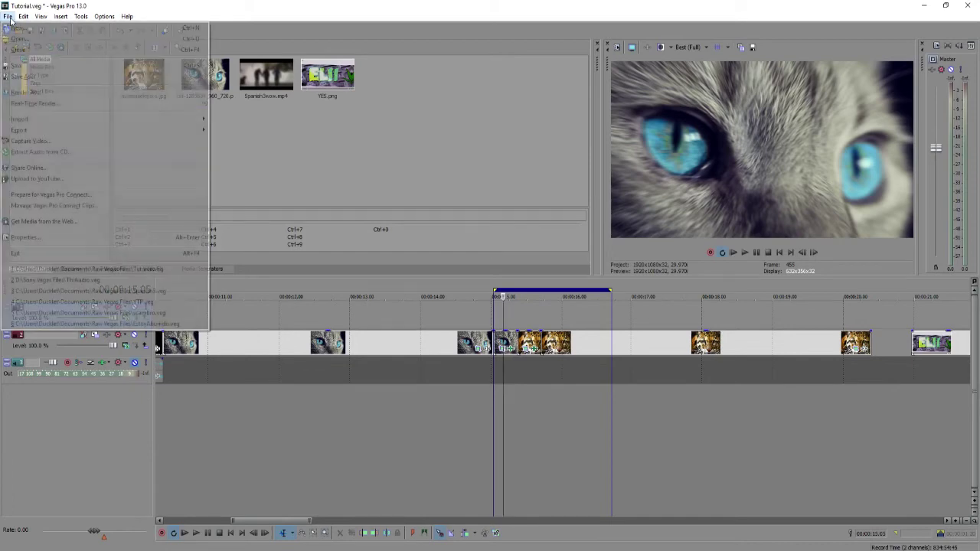
left_click(30, 92)
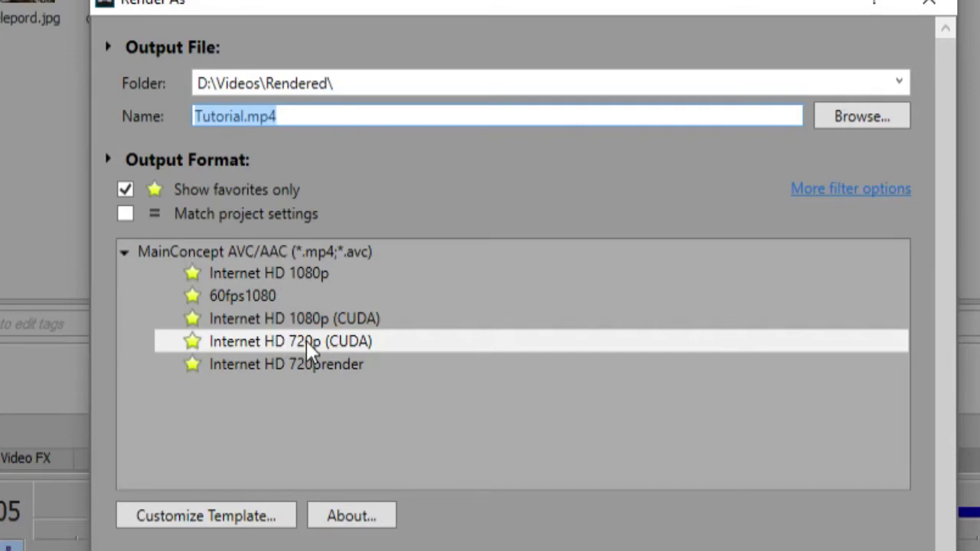
left_click(322, 319)
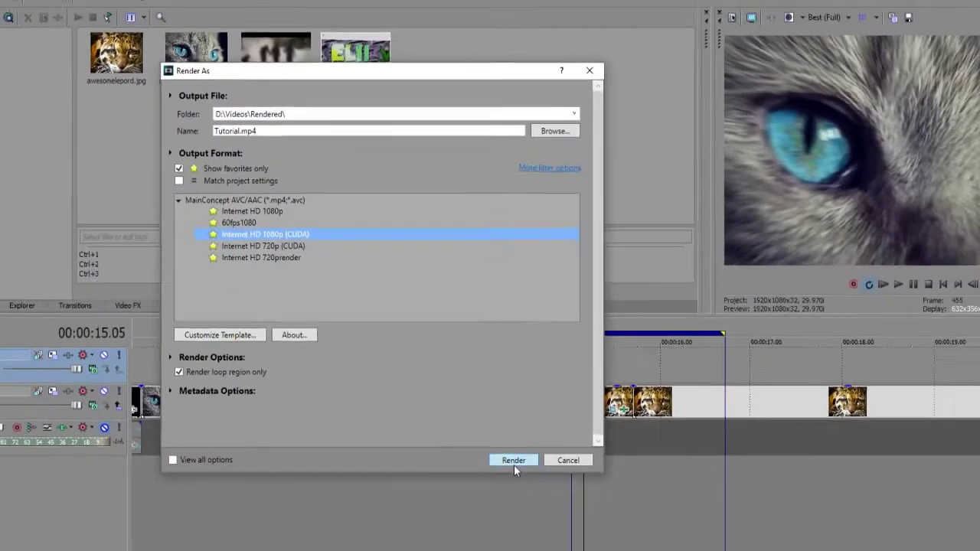
left_click(514, 462)
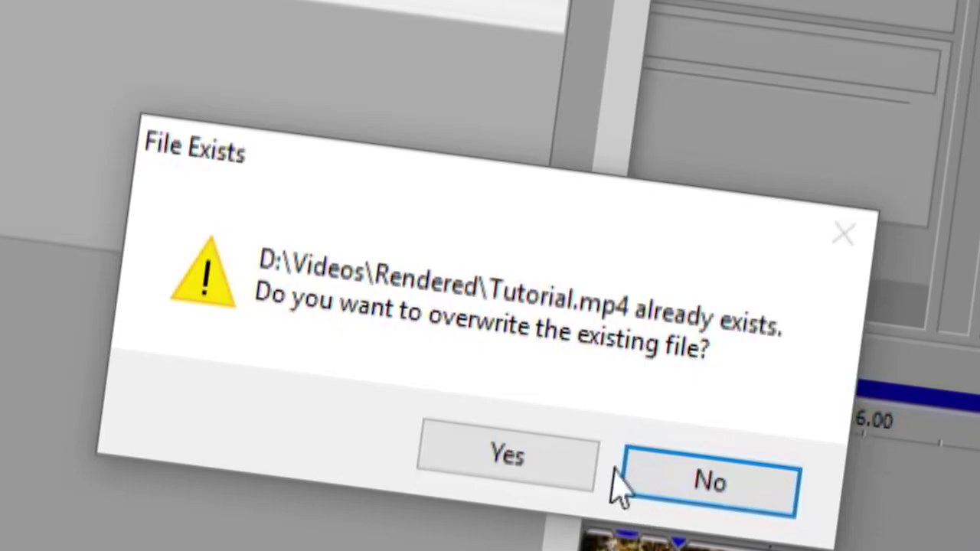
left_click(551, 468)
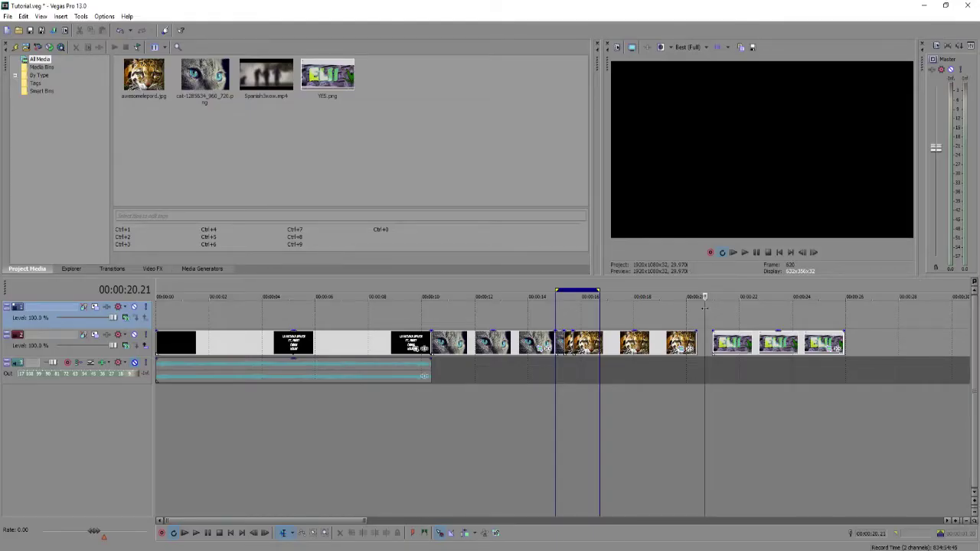
left_click(858, 317)
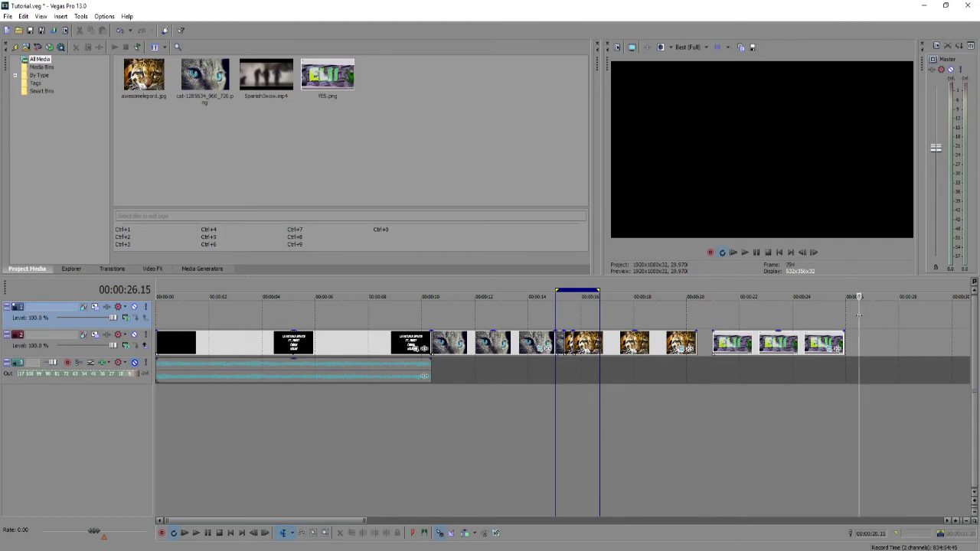
left_click(704, 315)
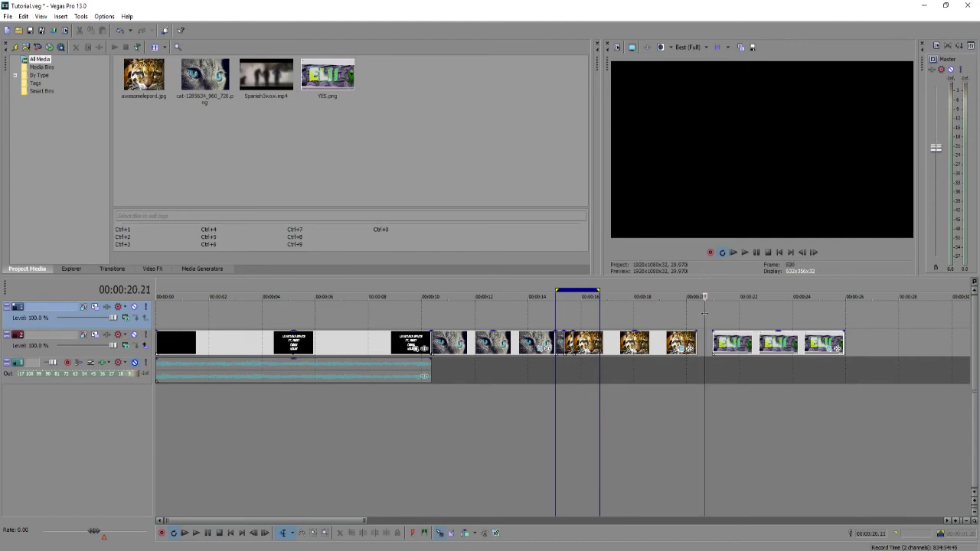